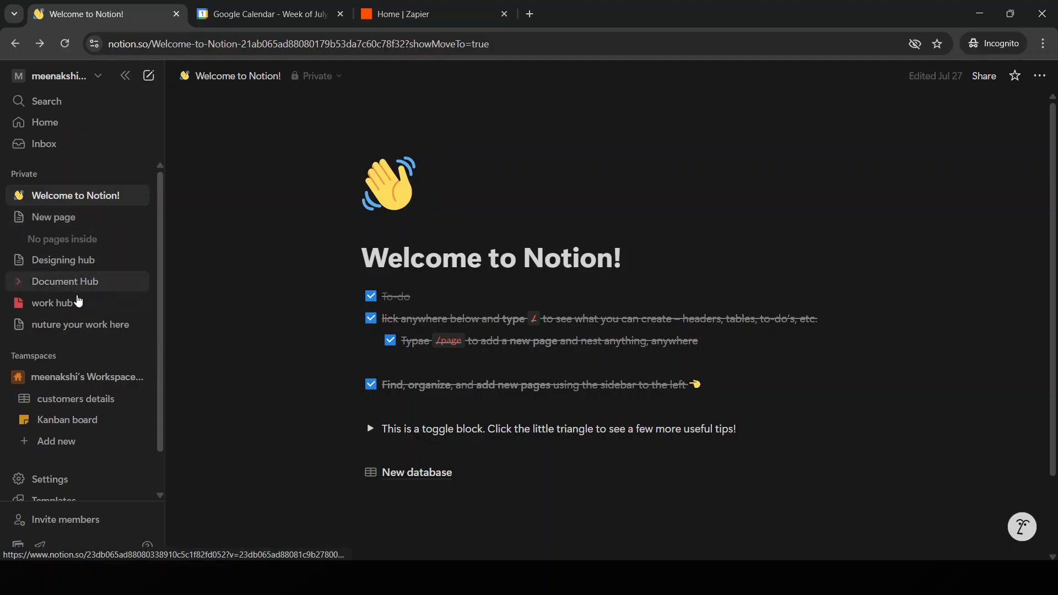
# Step: Open the Kanban board in the teamspace
pyautogui.click(438, 477)
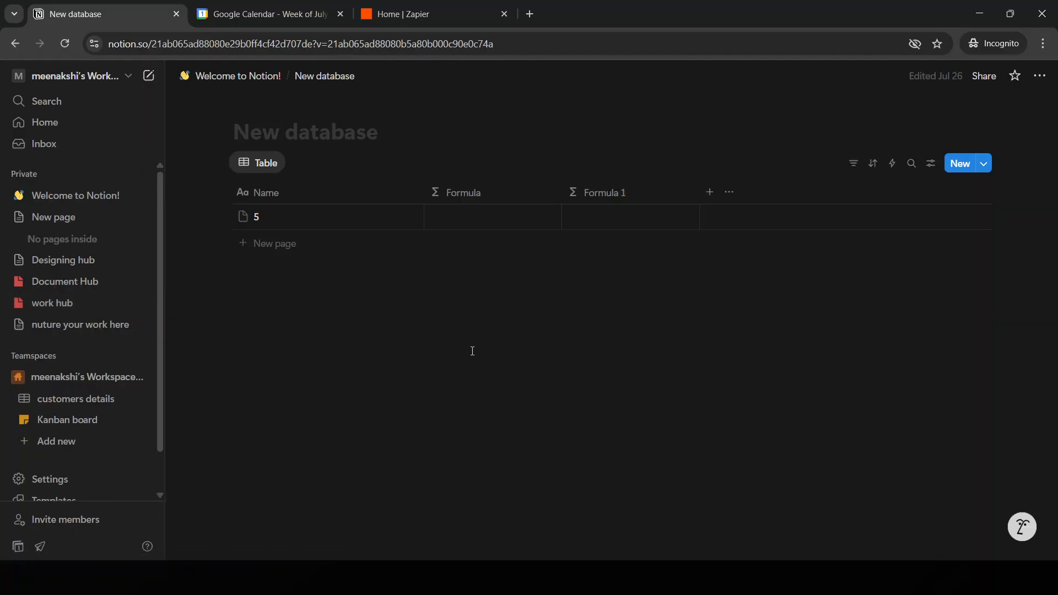
pyautogui.click(88, 427)
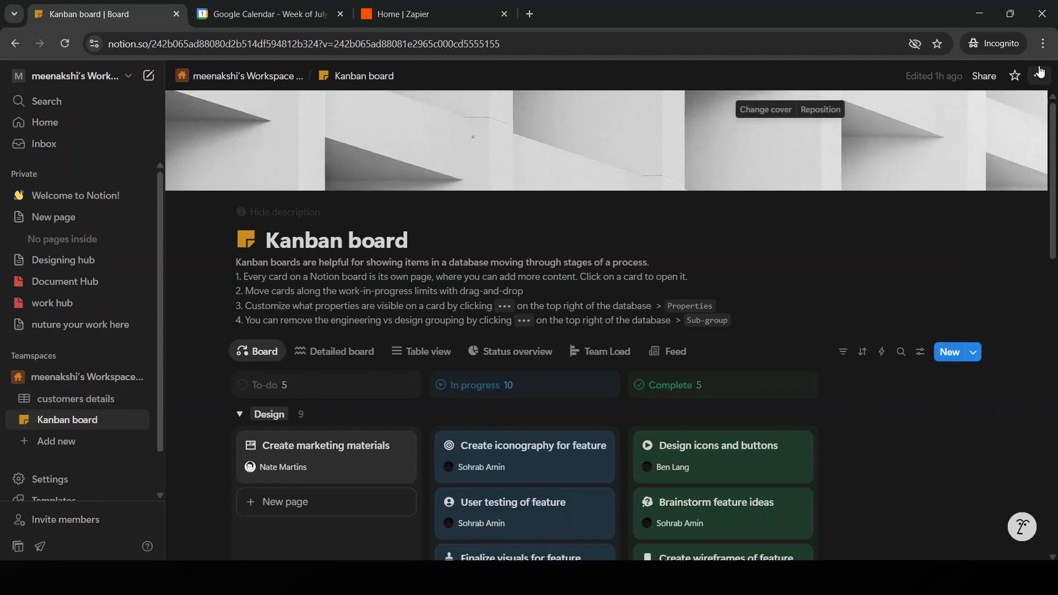
# Step: Check the Kanban board's connections and the actions available for the "Create iconography for feature" card
pyautogui.click(1040, 77)
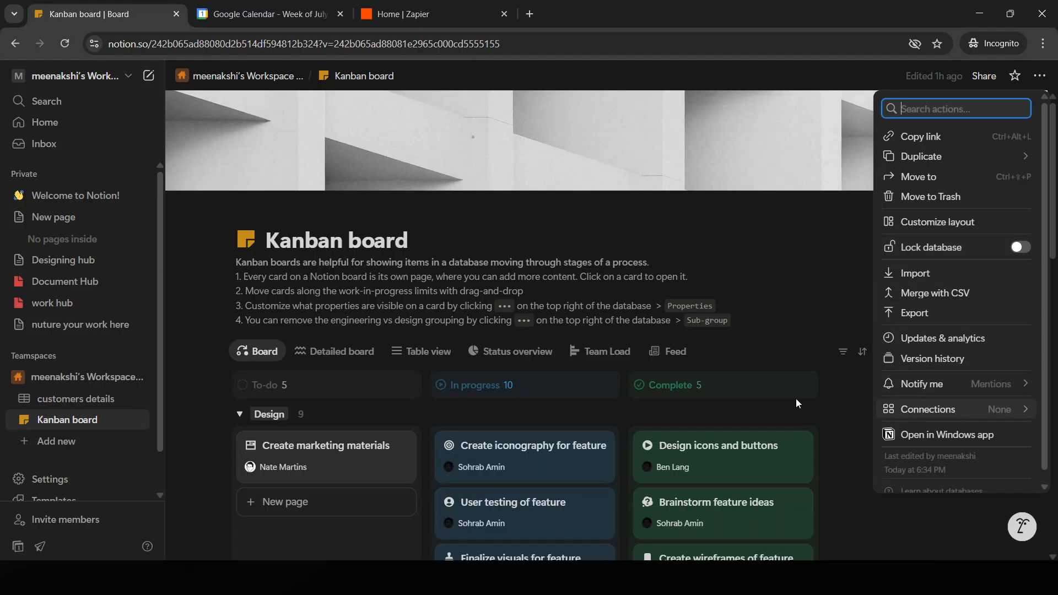
pyautogui.click(928, 408)
pyautogui.press('Escape')
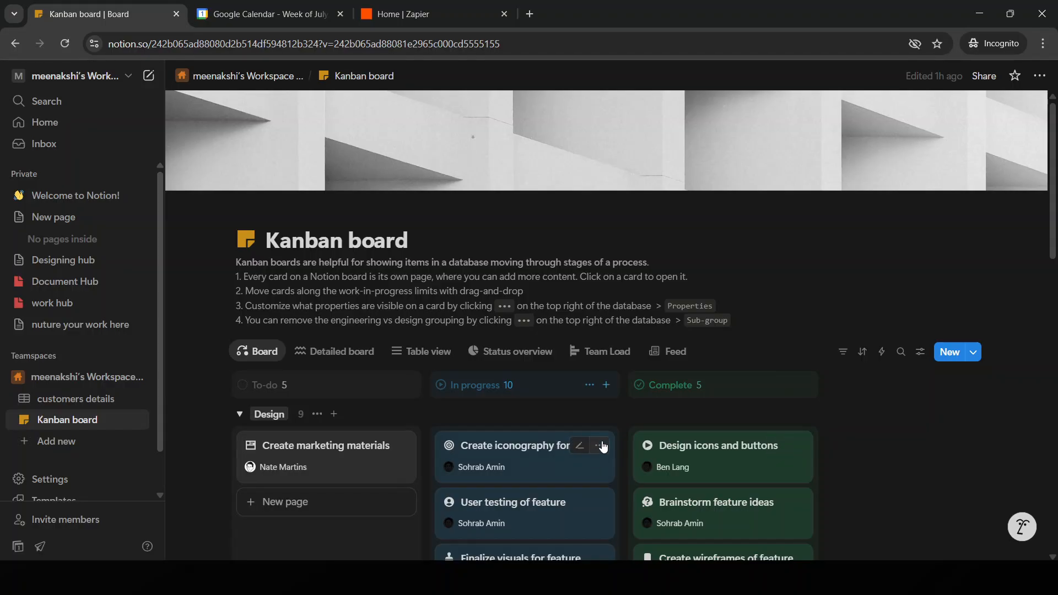
pyautogui.click(599, 445)
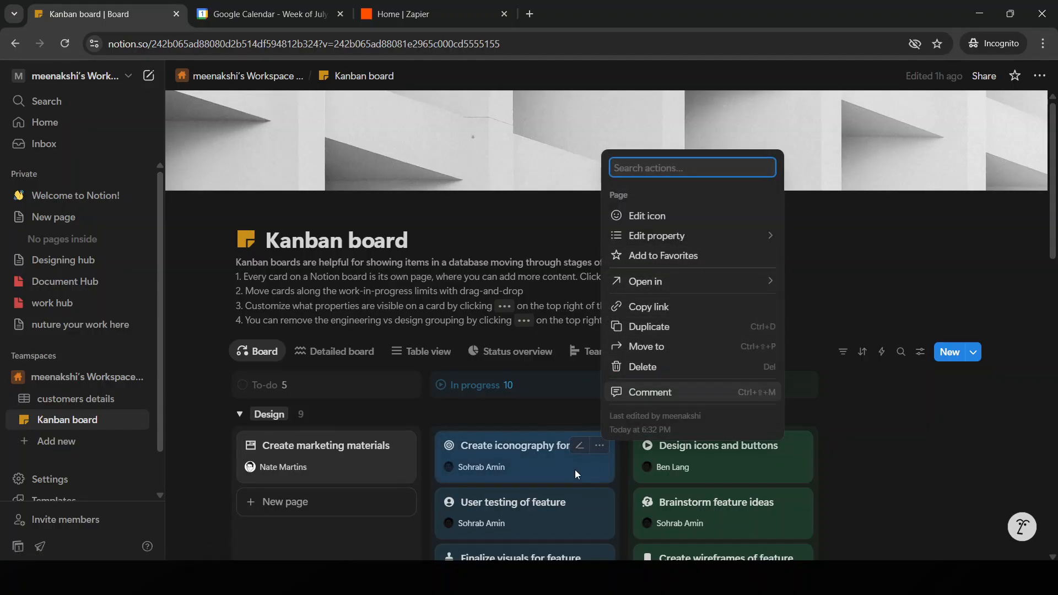
pyautogui.click(566, 422)
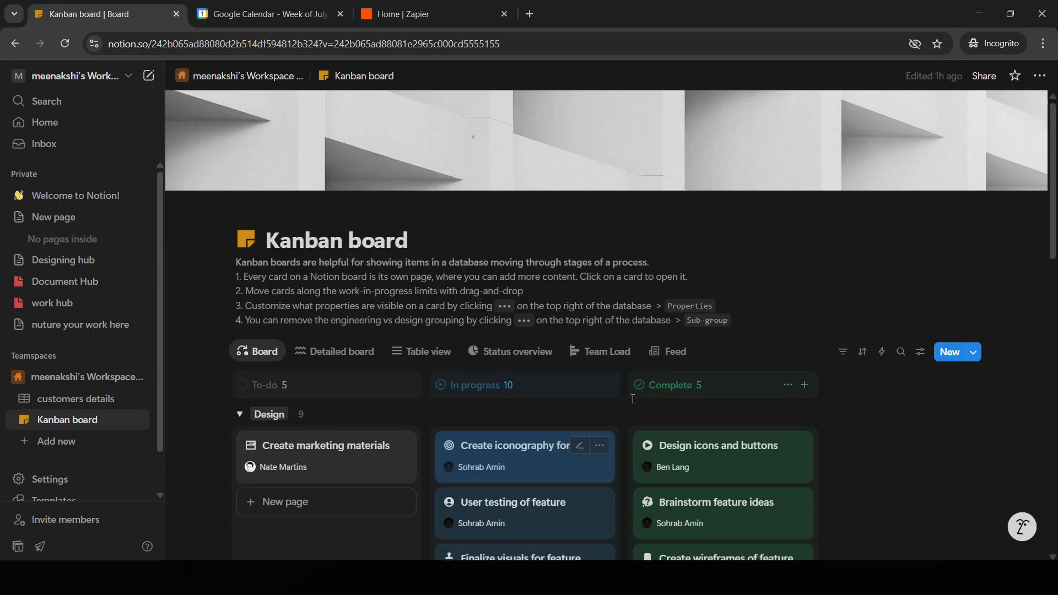
# Step: Add a new task to the In progress column, dismiss the template review request and close the task
pyautogui.click(606, 385)
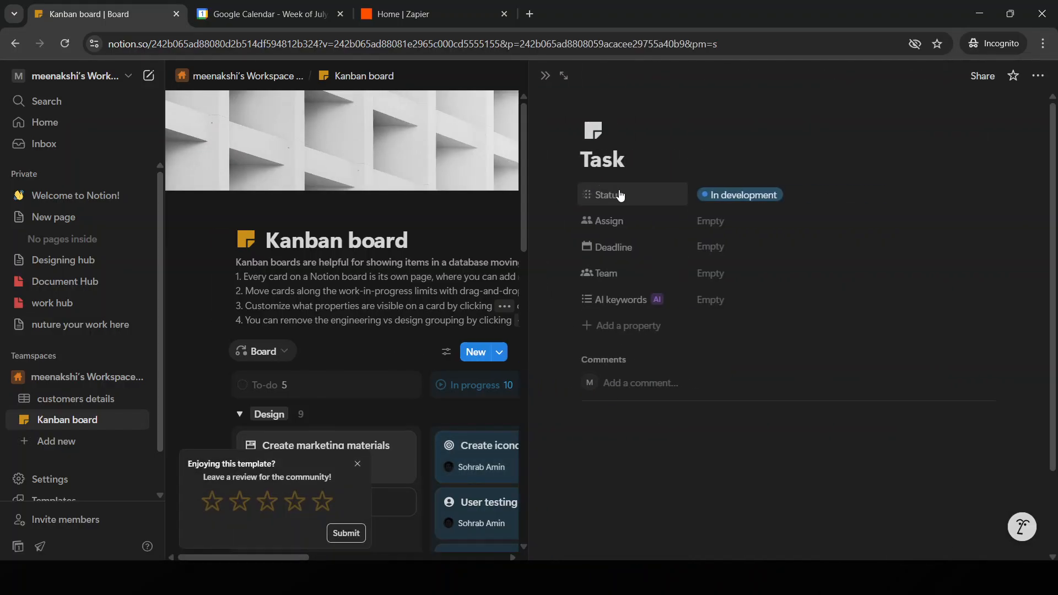
pyautogui.click(357, 463)
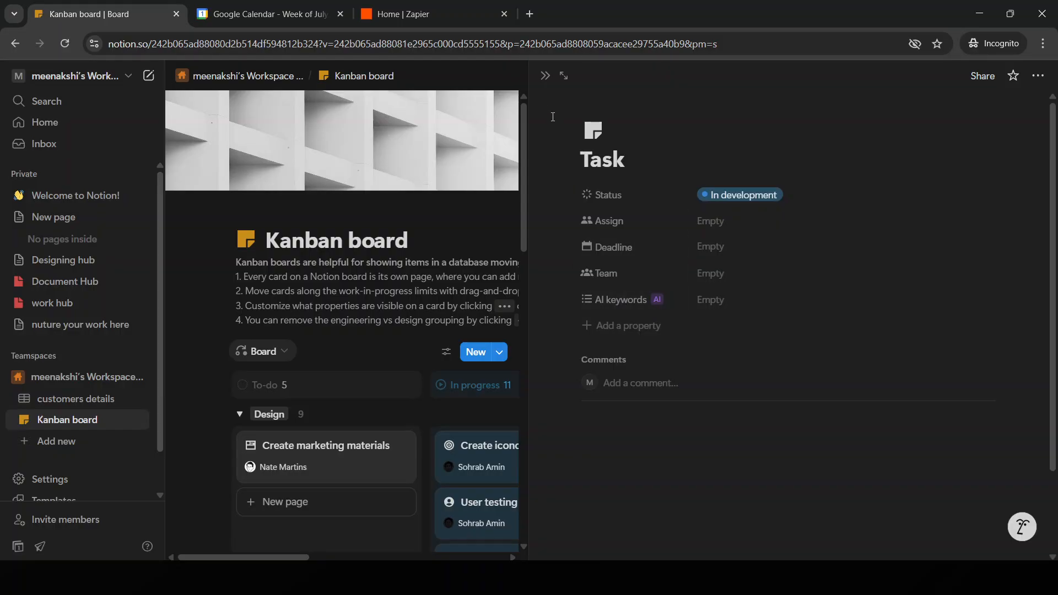
pyautogui.click(545, 75)
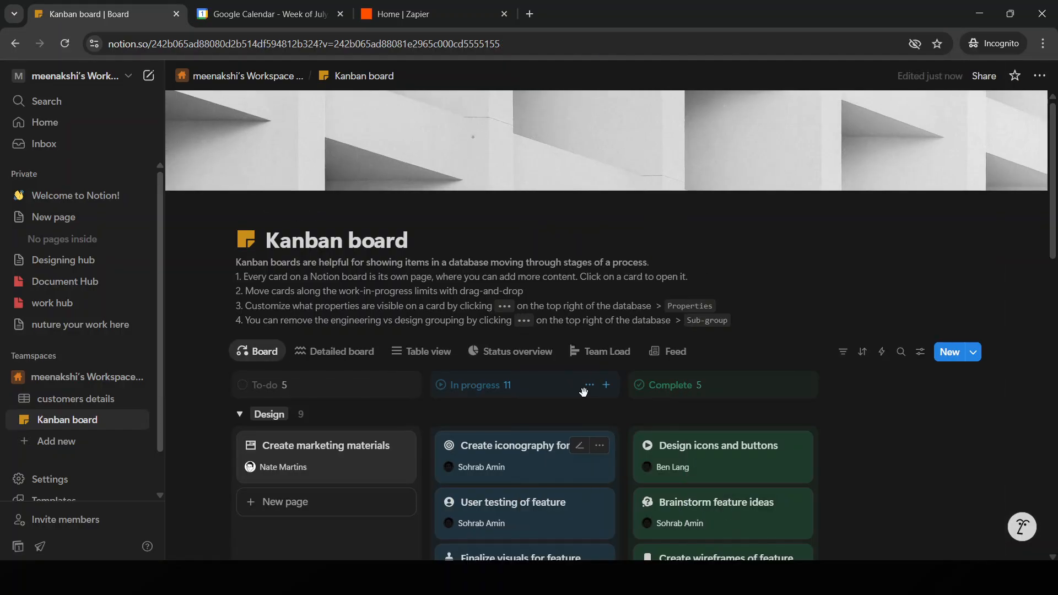
# Step: Add another task to the In progress column and assign it to the Design team
pyautogui.click(608, 385)
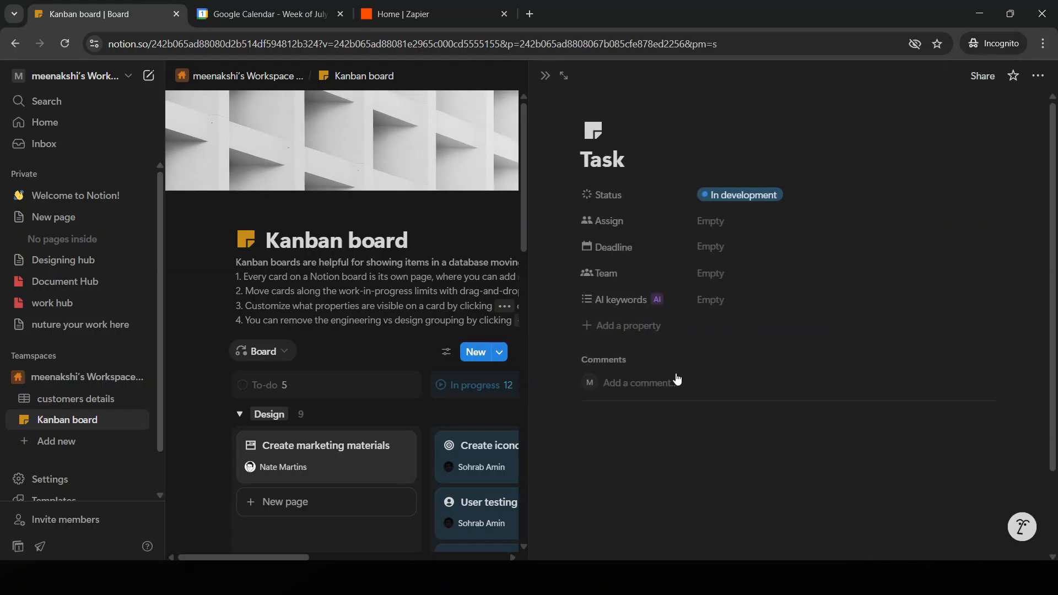
pyautogui.click(729, 271)
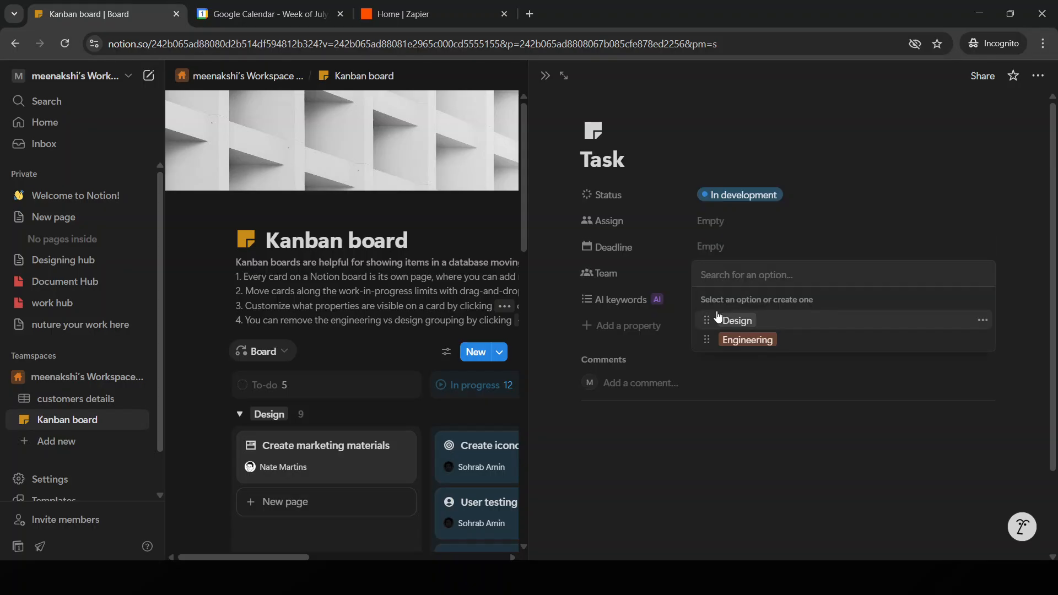
pyautogui.click(719, 317)
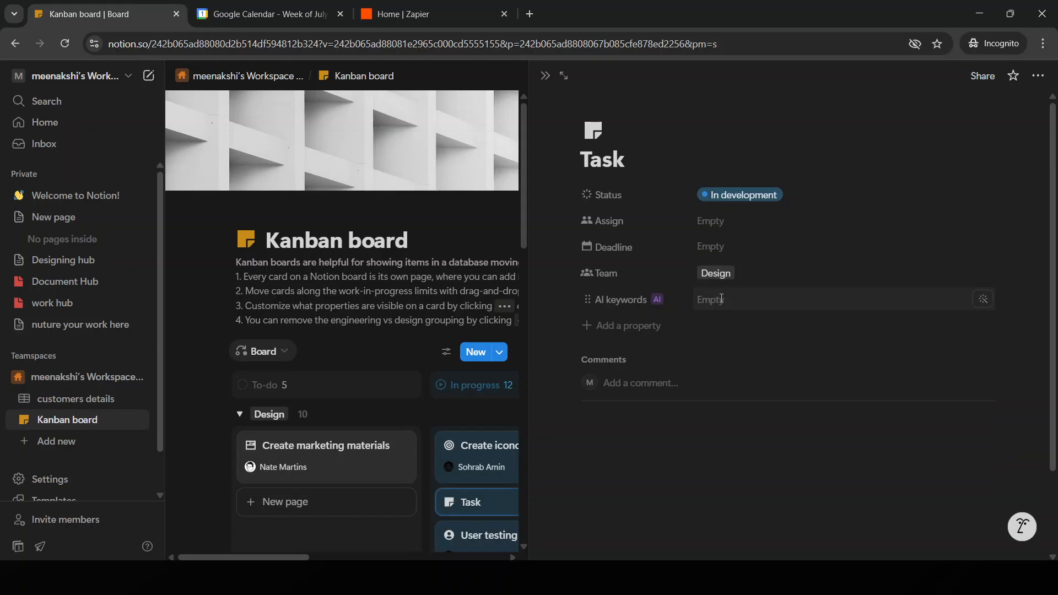
# Step: Choose Testing and Performance as the task's AI keywords, and have AI update the field
pyautogui.click(720, 300)
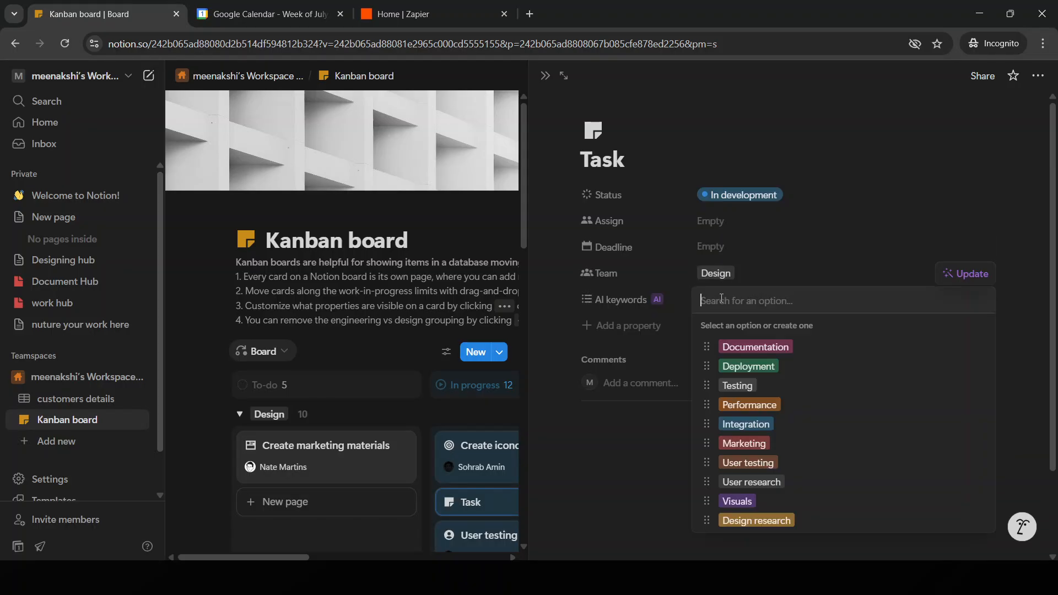
pyautogui.click(747, 389)
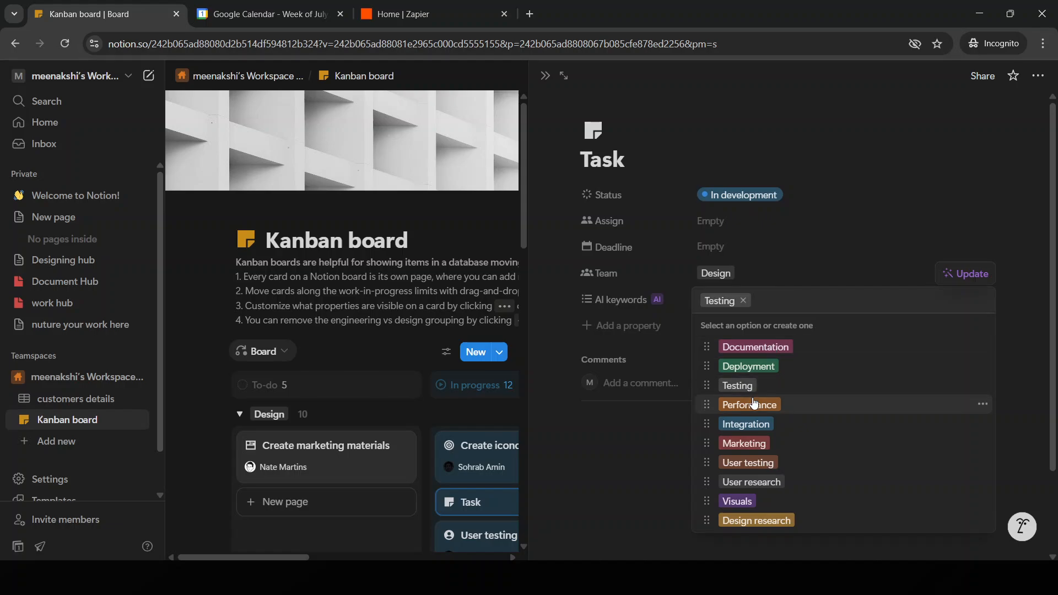
pyautogui.click(755, 406)
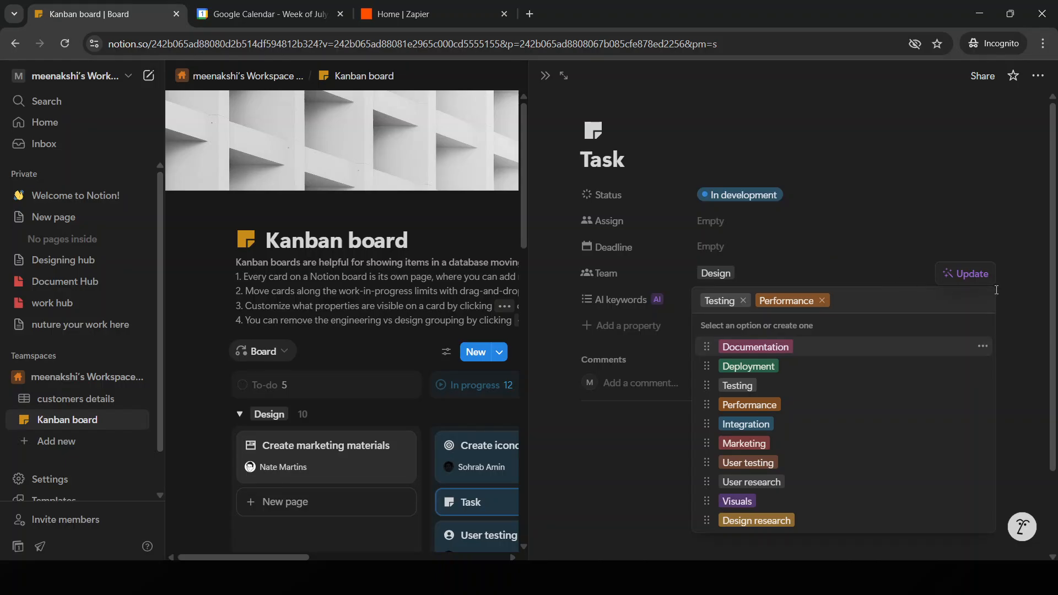
pyautogui.click(969, 273)
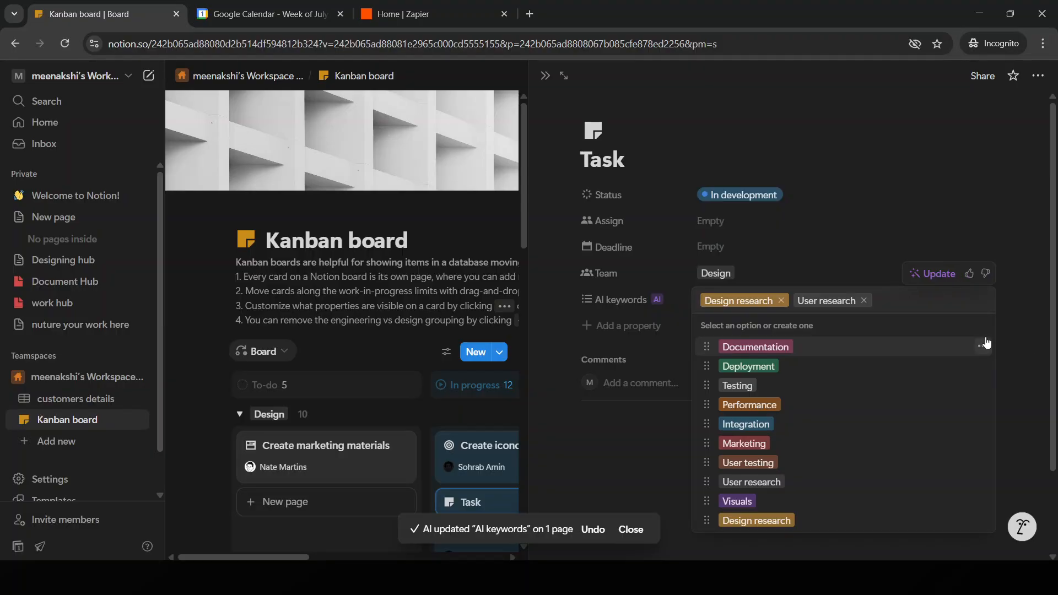
pyautogui.click(1024, 420)
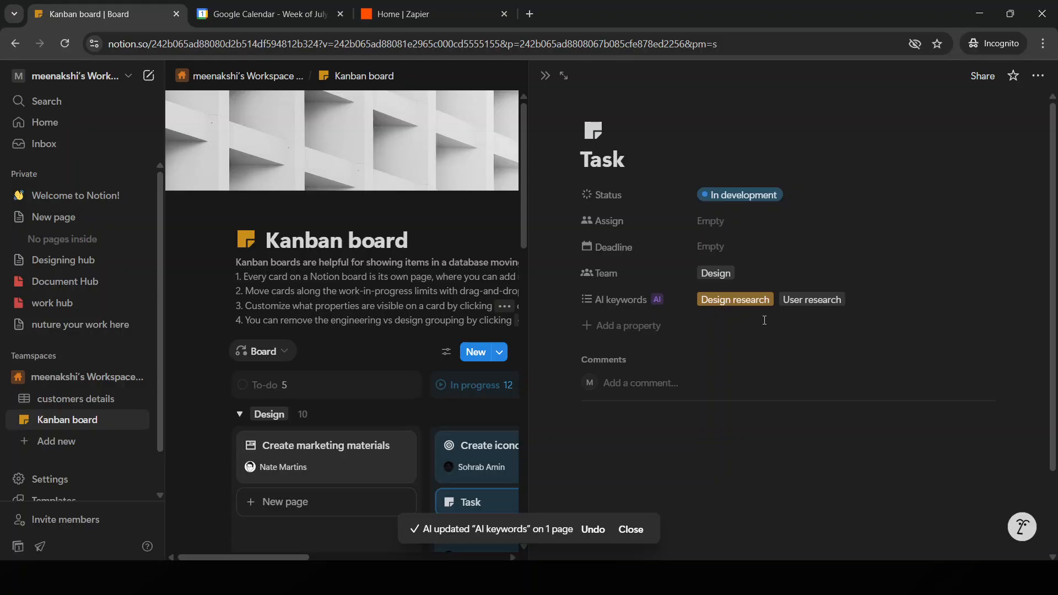
# Step: Look through the task's Team and Assign options and its comment field, and return to the board
pyautogui.click(715, 273)
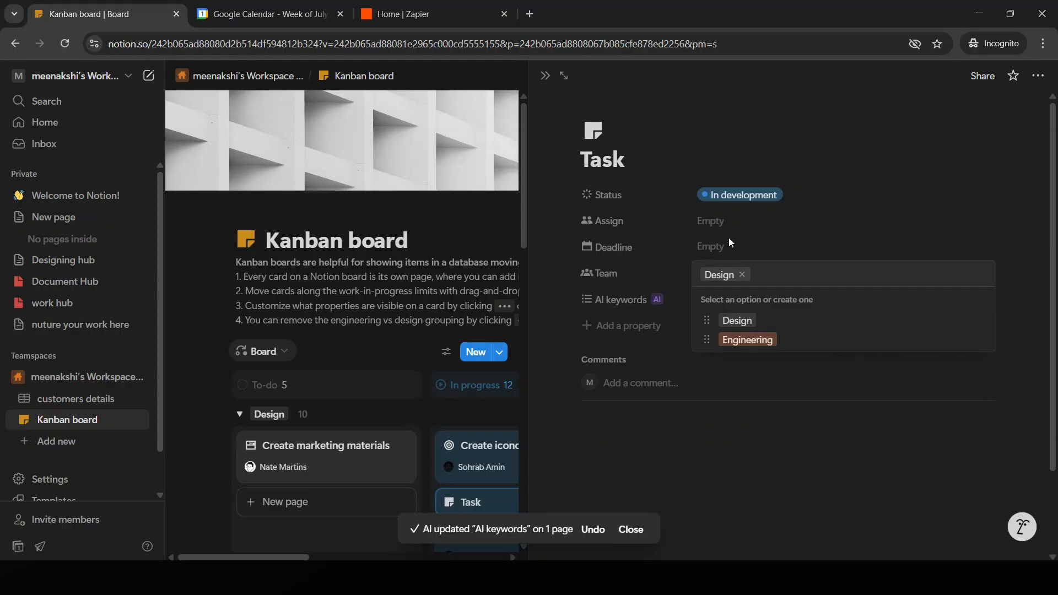
pyautogui.click(728, 239)
pyautogui.click(729, 222)
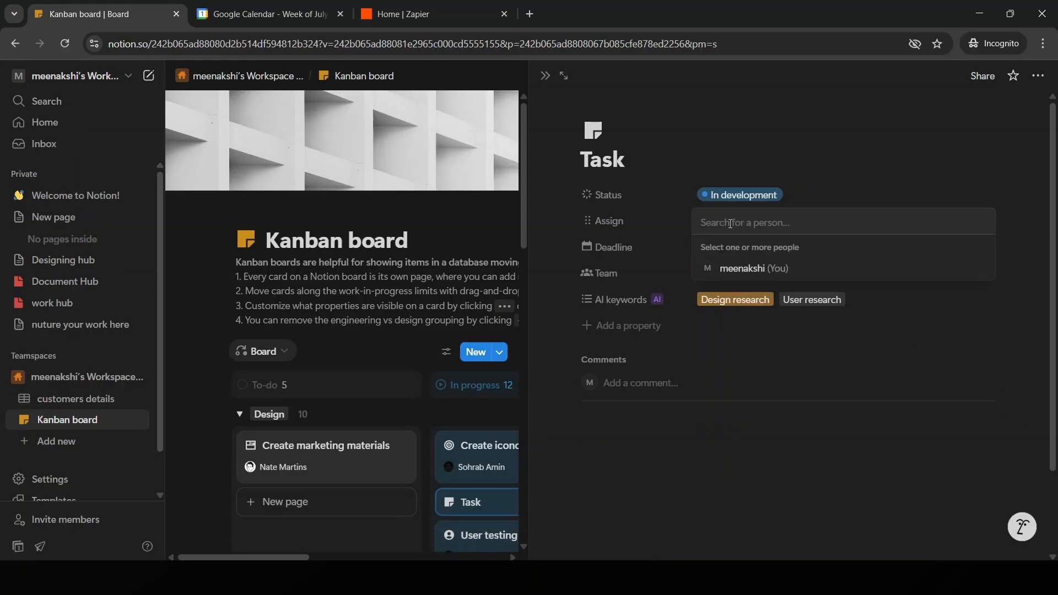
pyautogui.click(696, 435)
pyautogui.scroll(-2, 699, 435)
pyautogui.click(664, 274)
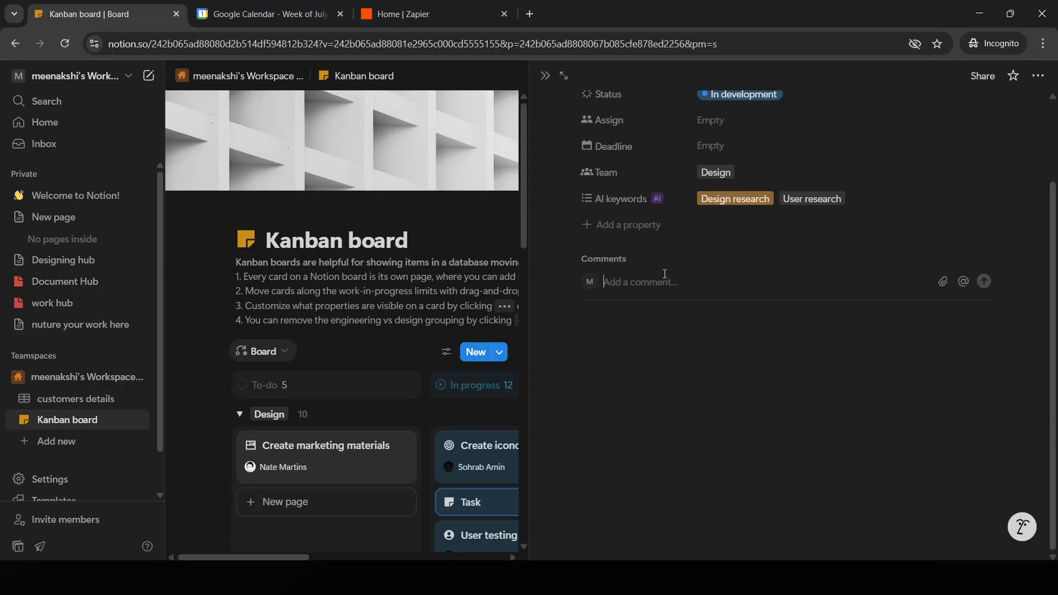
pyautogui.scroll(-1, 664, 274)
pyautogui.scroll(3, 816, 458)
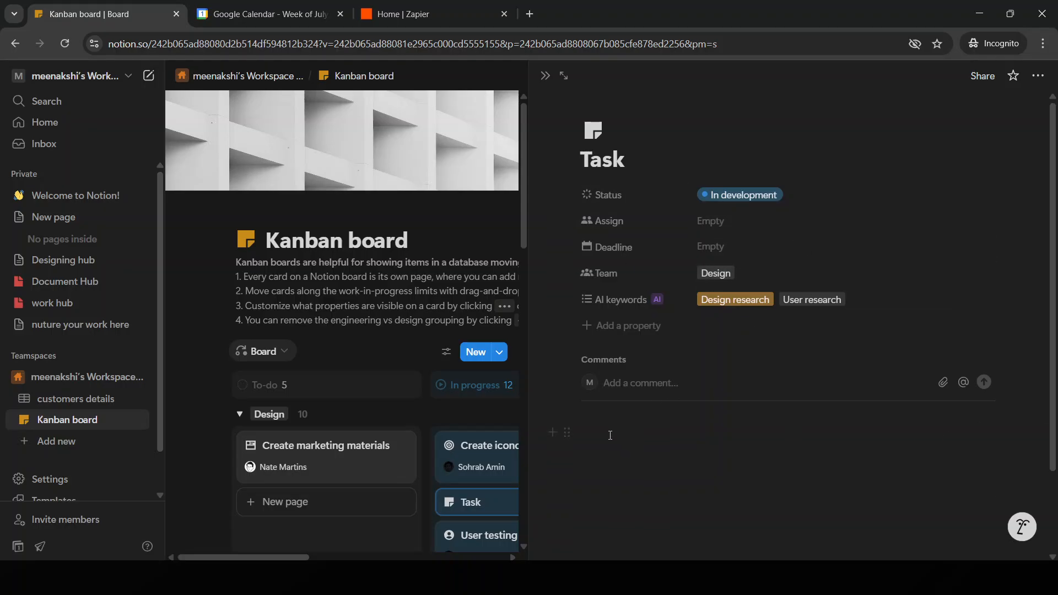
pyautogui.click(397, 400)
# Step: Examine the Design group's options and the action list of the "Create iconography for feature" card
pyautogui.click(321, 413)
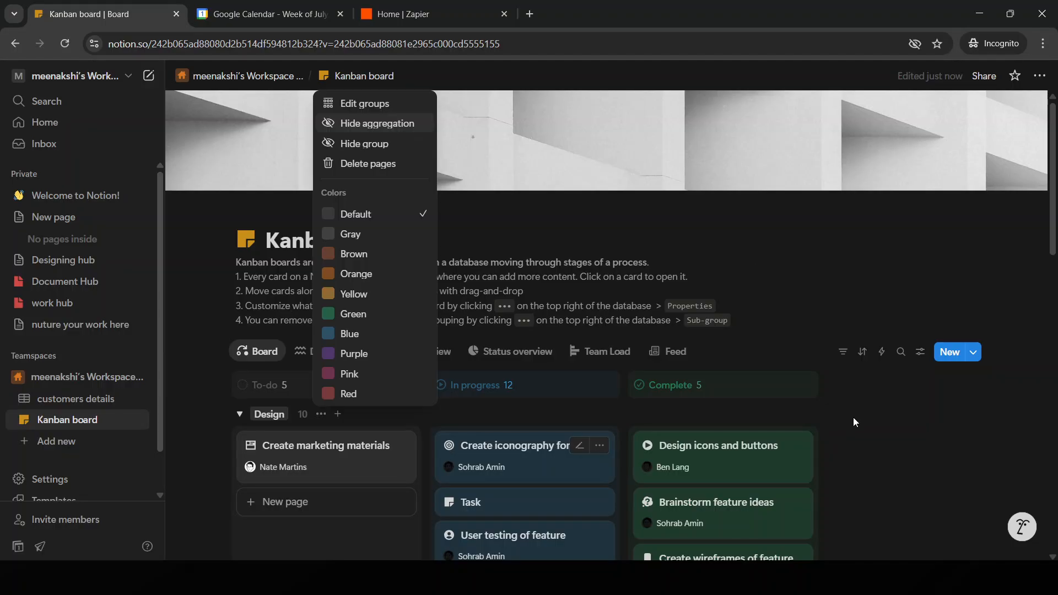
pyautogui.click(805, 420)
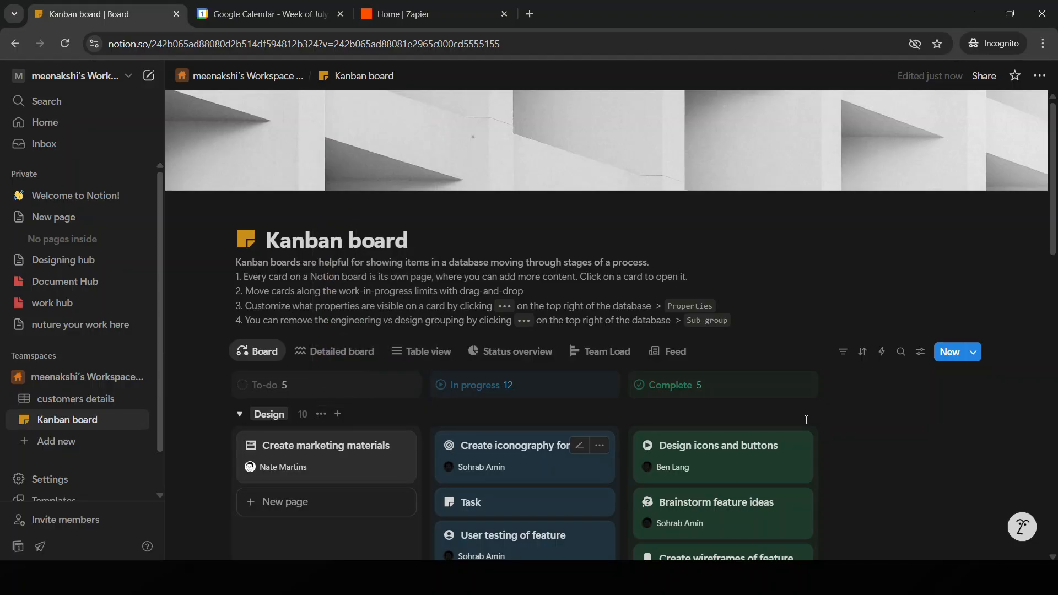
pyautogui.click(321, 414)
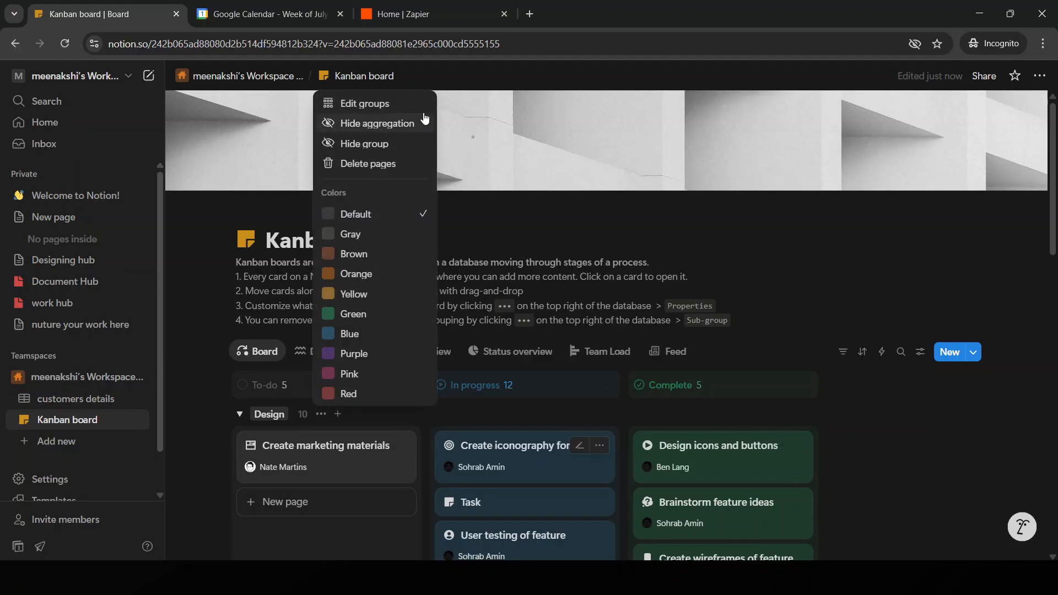
pyautogui.click(602, 444)
pyautogui.click(600, 445)
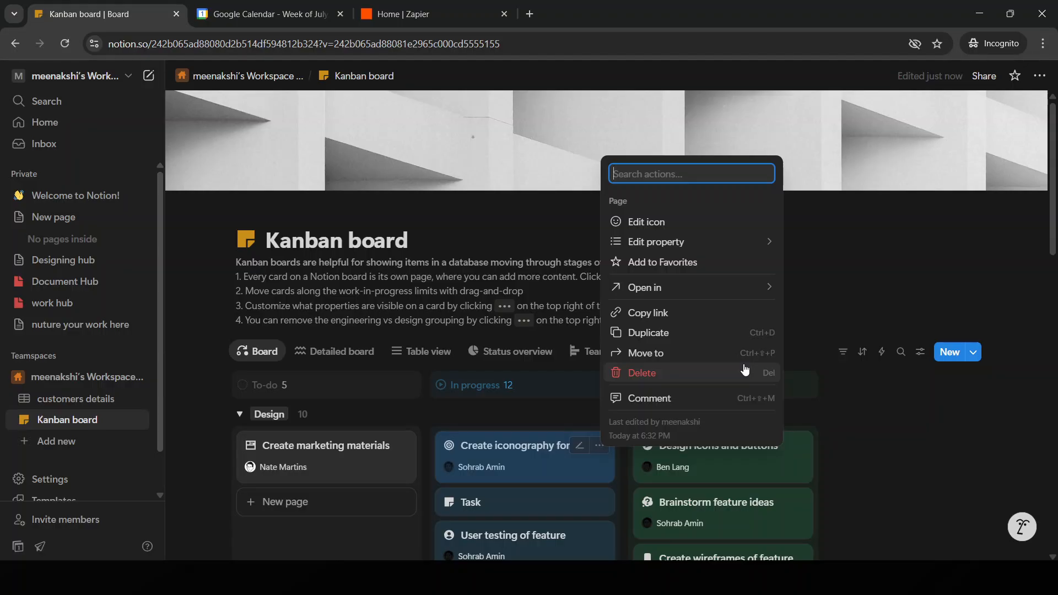
pyautogui.click(1003, 404)
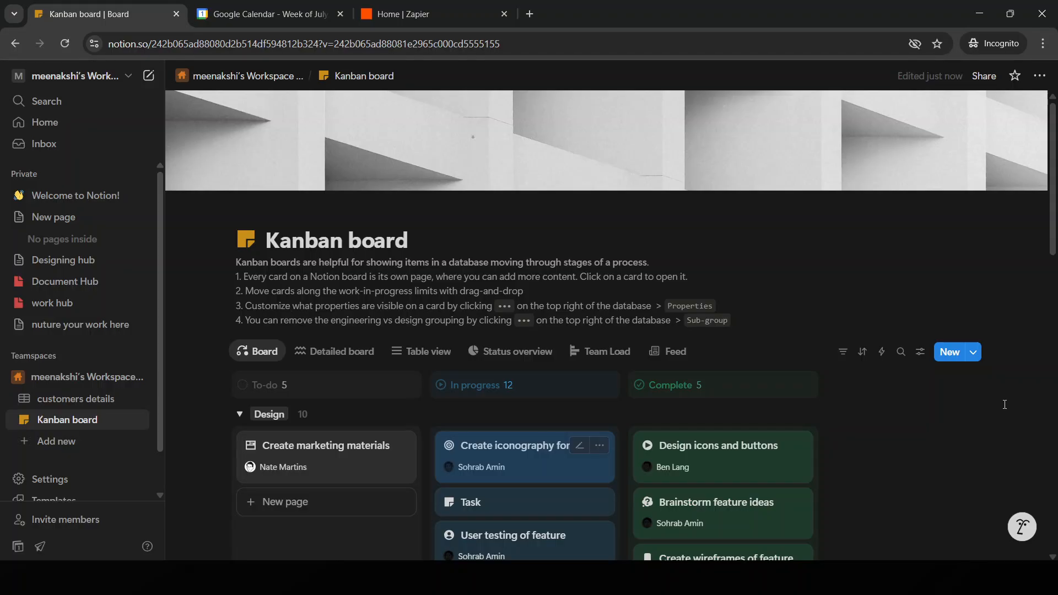